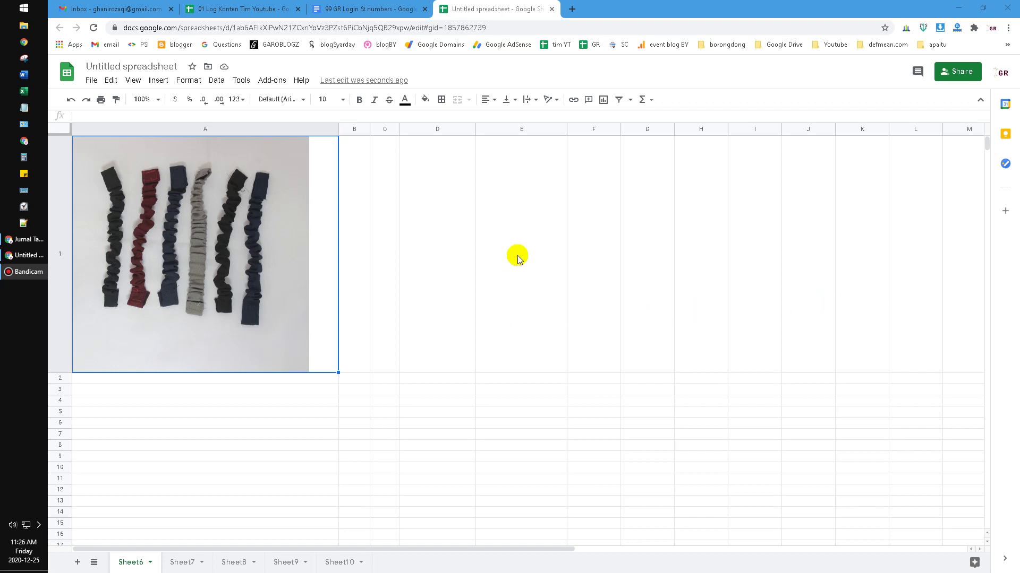
# Step: Zoom the sheet to 200% and narrow column A to shrink the strap photo
pyautogui.click(444, 352)
pyautogui.click(140, 97)
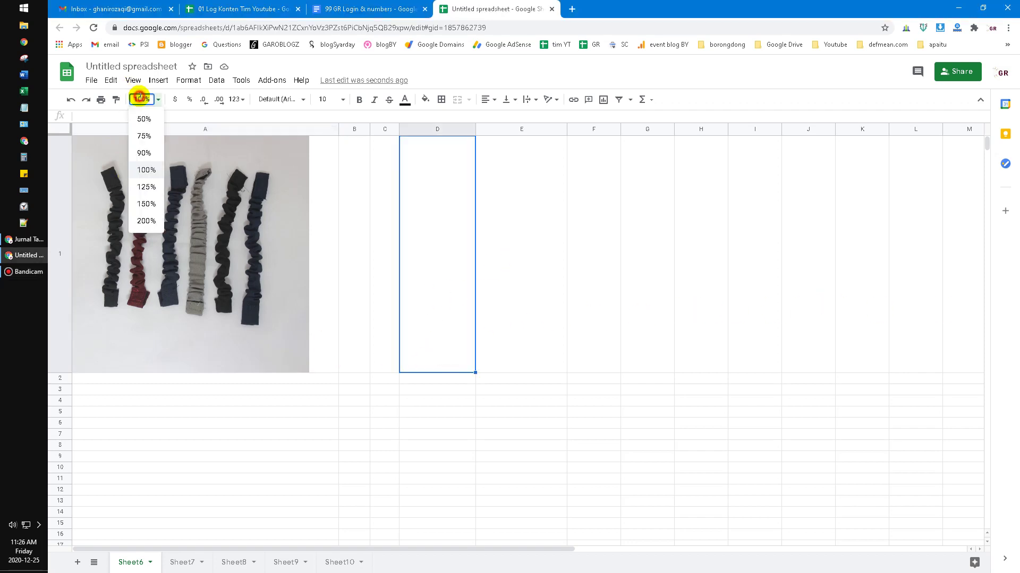
pyautogui.press('Return')
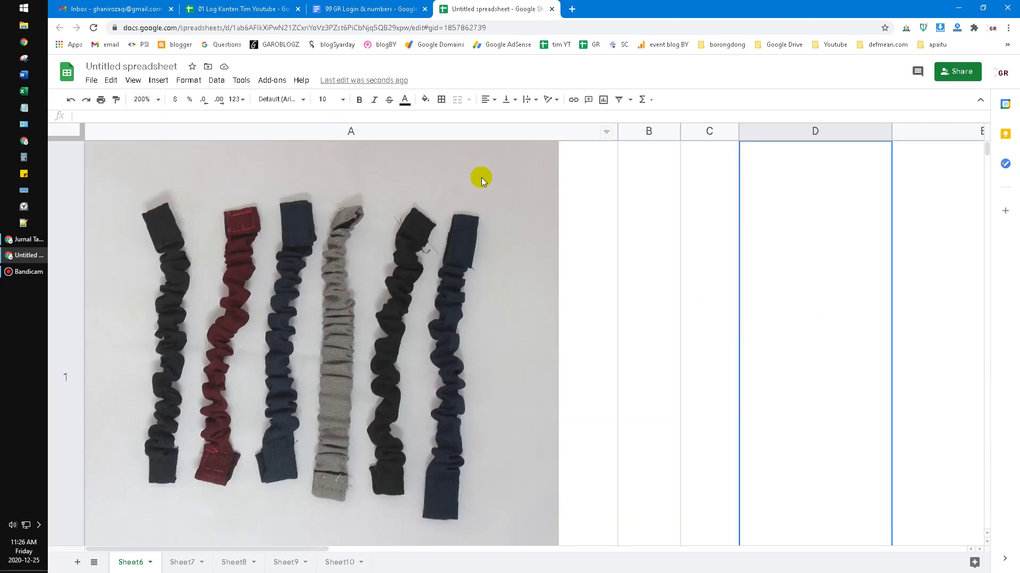
pyautogui.click(690, 268)
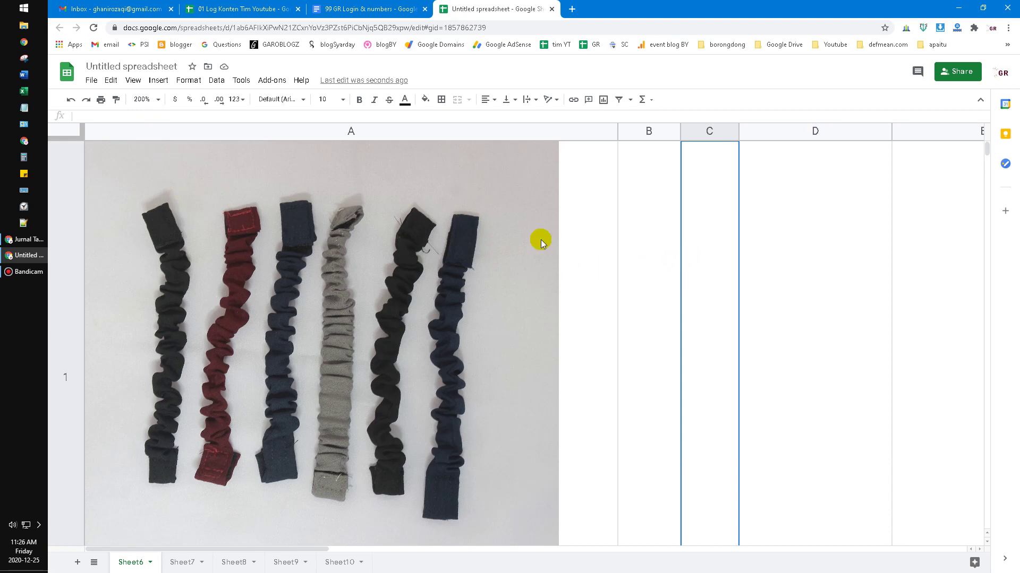
pyautogui.moveTo(615, 133); pyautogui.dragTo(423, 135)
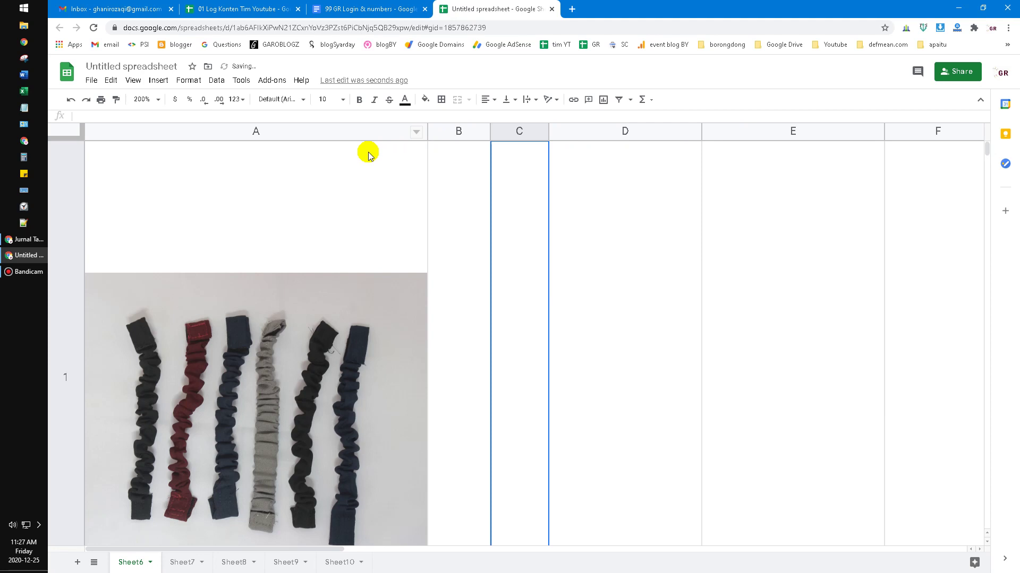
pyautogui.scroll(-3, 336, 215)
pyautogui.scroll(3, 336, 215)
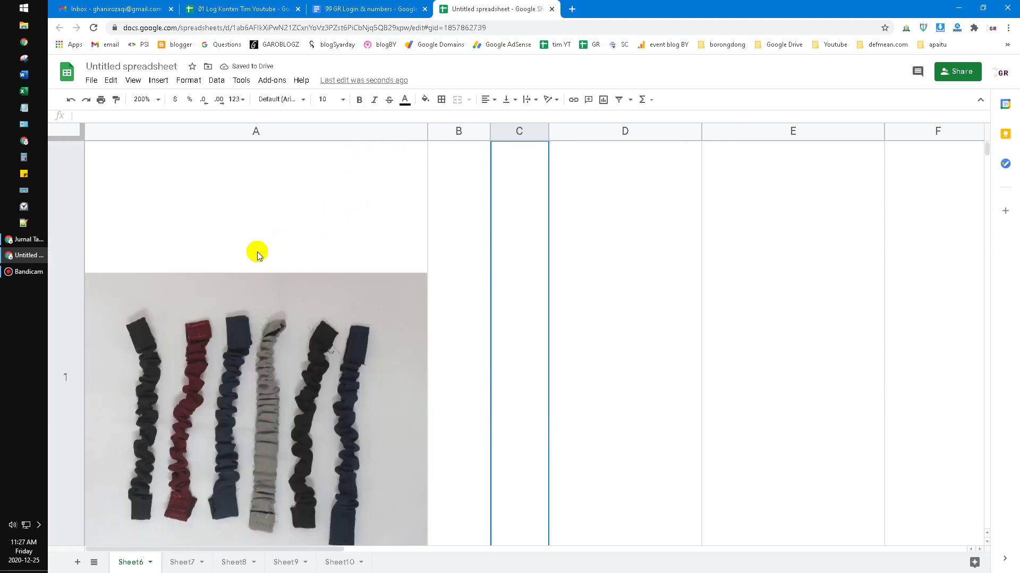
# Step: At 150% zoom, shorten row 1 so the photo fits snugly in A1
pyautogui.click(142, 100)
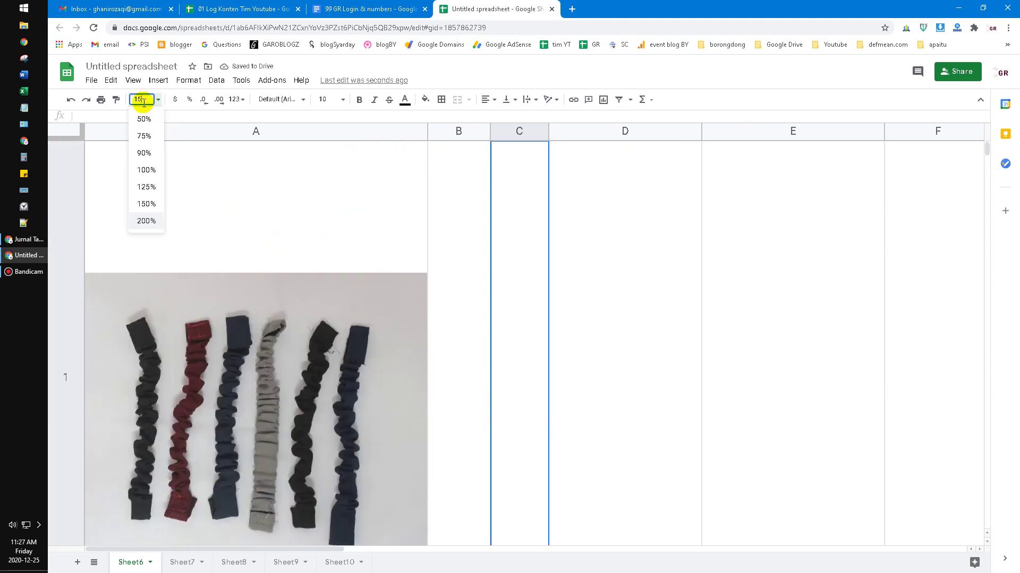
pyautogui.write('0')
pyautogui.press('Return')
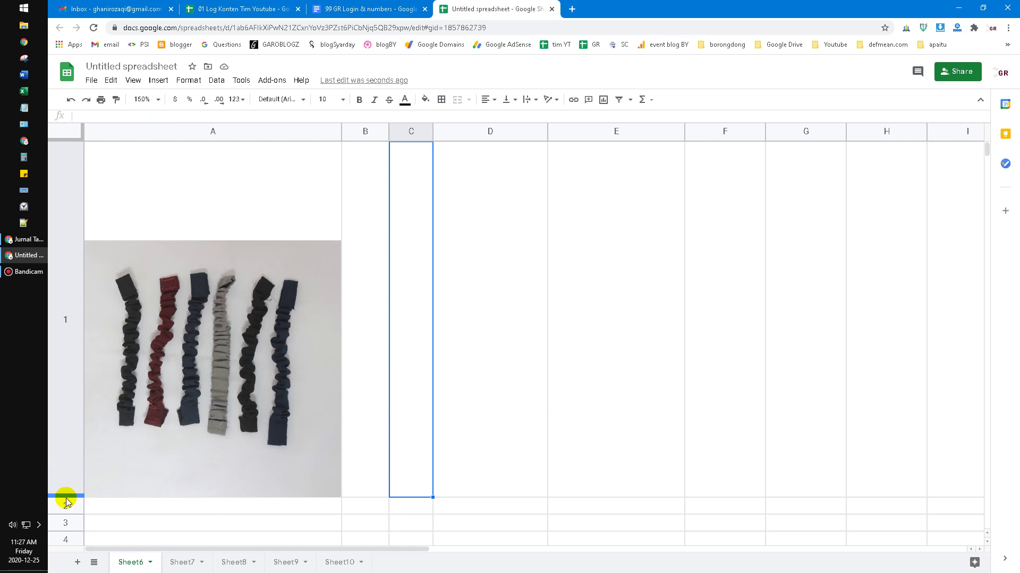
pyautogui.moveTo(66, 495); pyautogui.dragTo(66, 373)
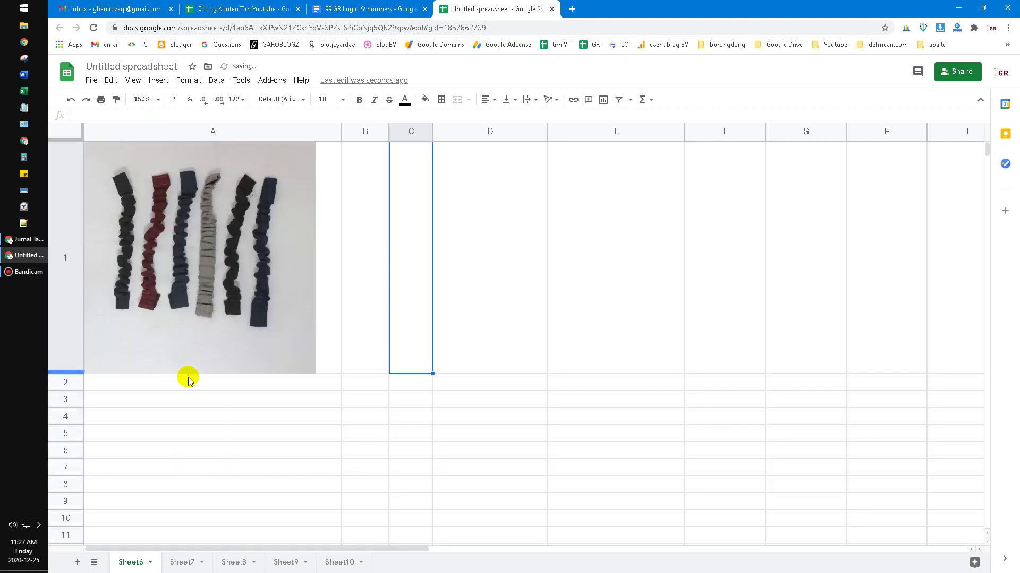
pyautogui.click(274, 437)
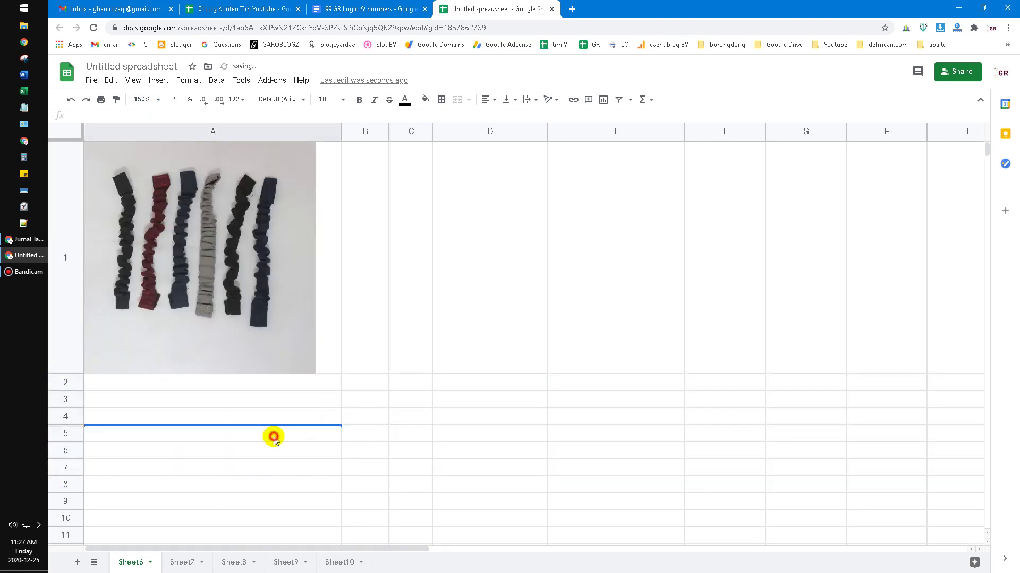
pyautogui.click(337, 226)
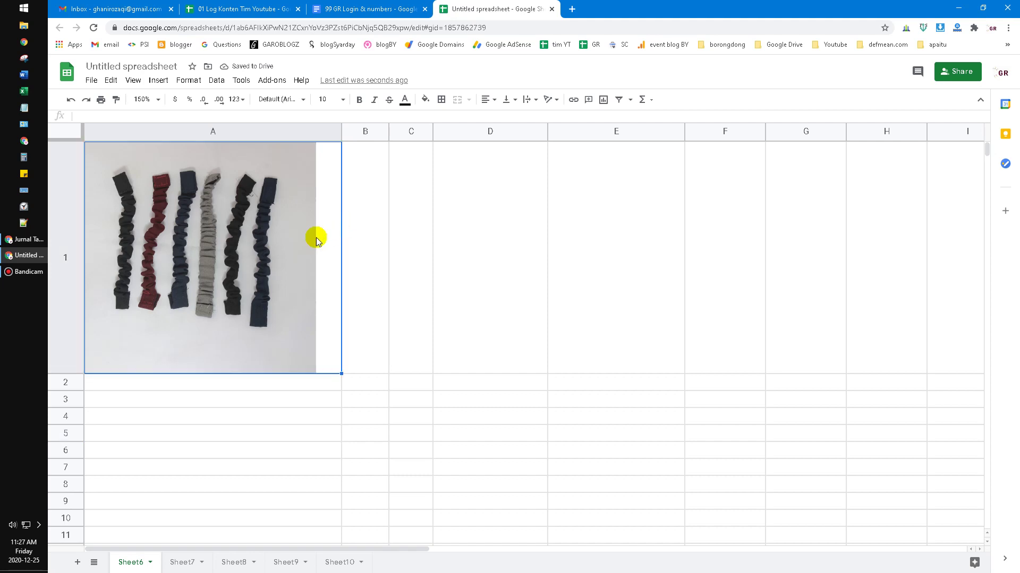
pyautogui.press('BackSpace')
pyautogui.write('asd')
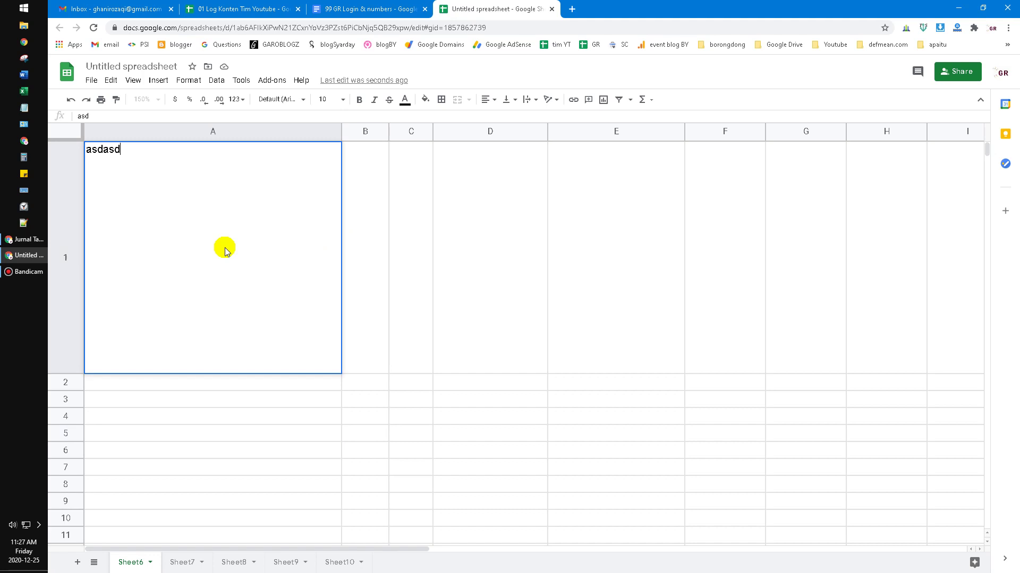
pyautogui.write('as')
pyautogui.click(395, 239)
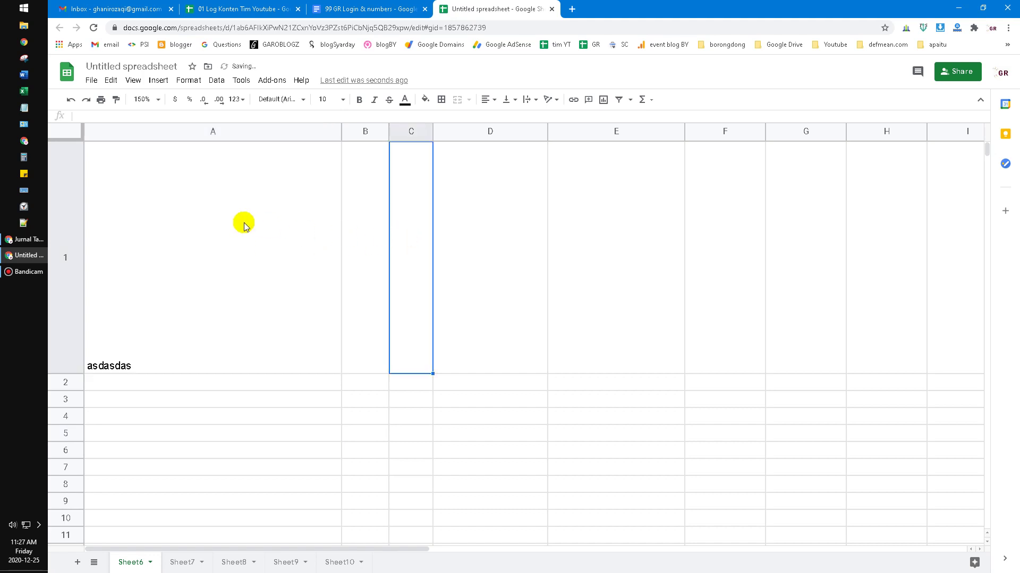
pyautogui.hotkey('ctrl', 'z')
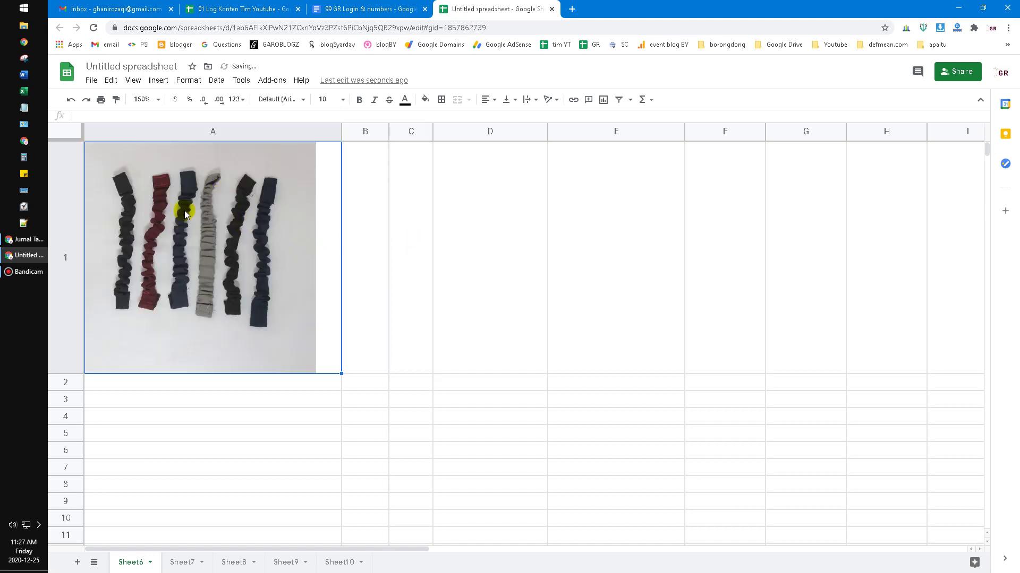
pyautogui.rightClick(189, 252)
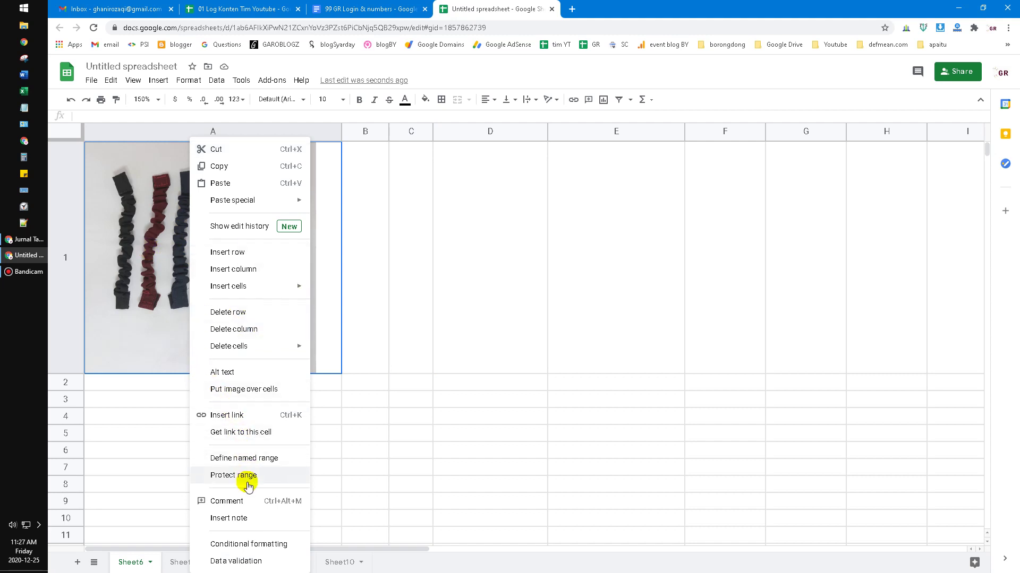
pyautogui.click(483, 300)
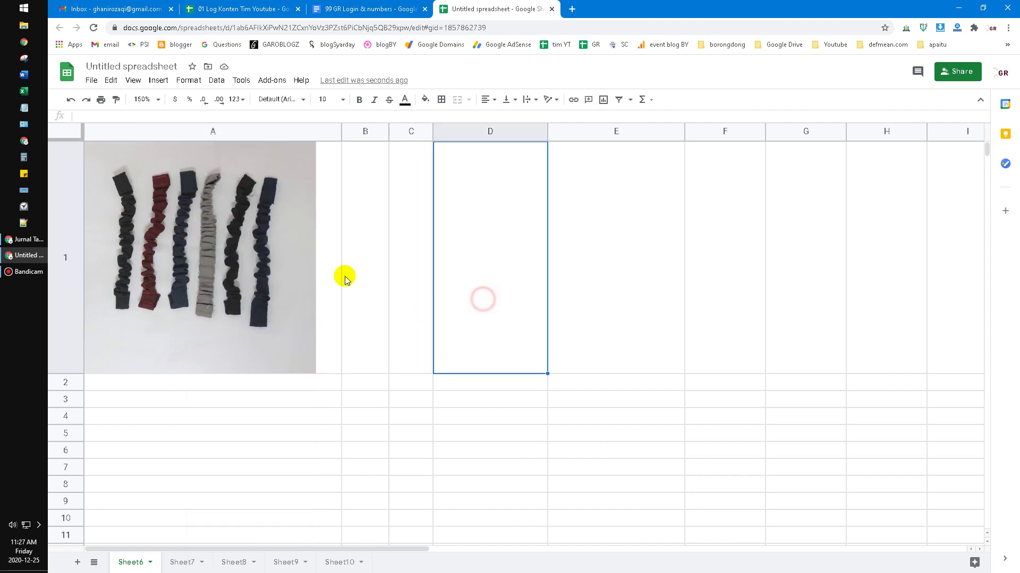
# Step: Use 'Put image over cells' on A1's photo and nudge it right and down
pyautogui.rightClick(168, 228)
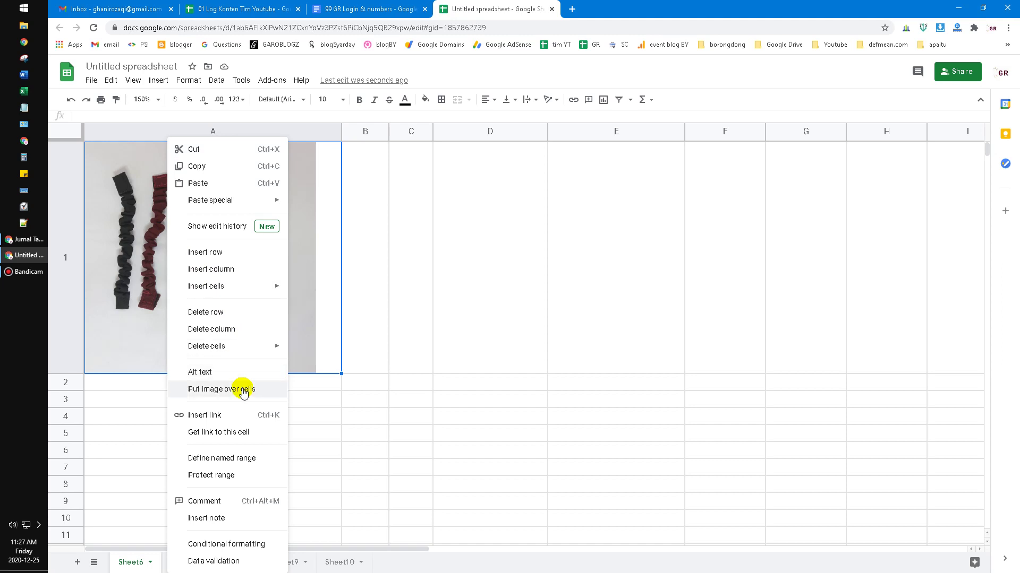
pyautogui.click(218, 391)
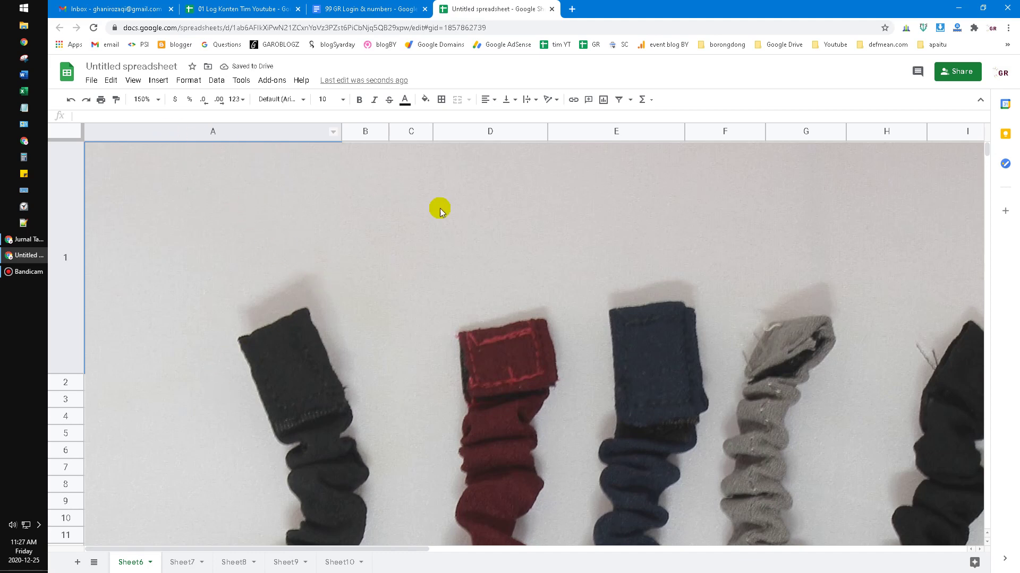
pyautogui.click(367, 275)
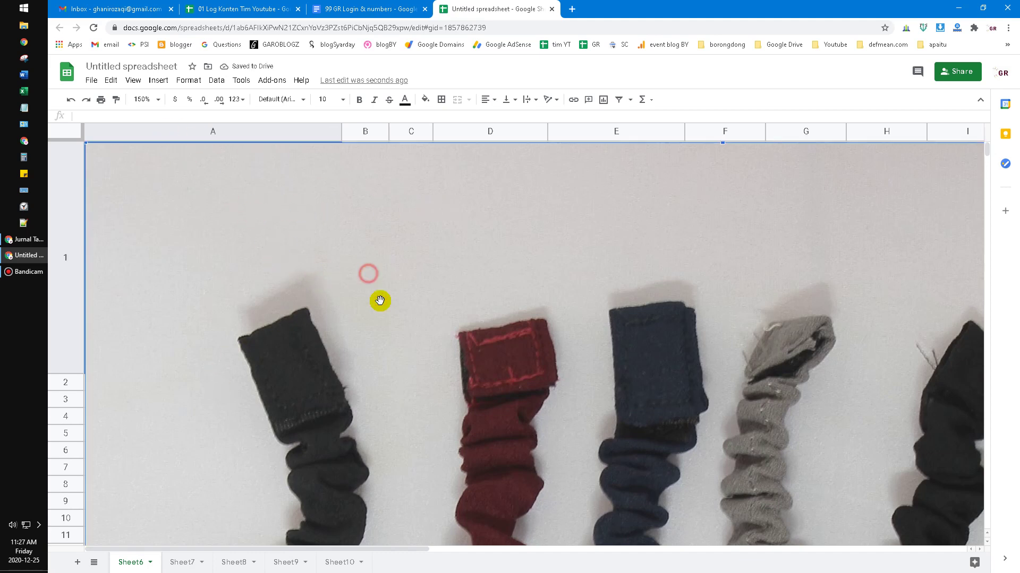
pyautogui.moveTo(347, 293)
pyautogui.mouseDown()
pyautogui.moveTo(412, 342)
pyautogui.moveTo(572, 349)
pyautogui.moveTo(483, 335)
pyautogui.mouseUp()
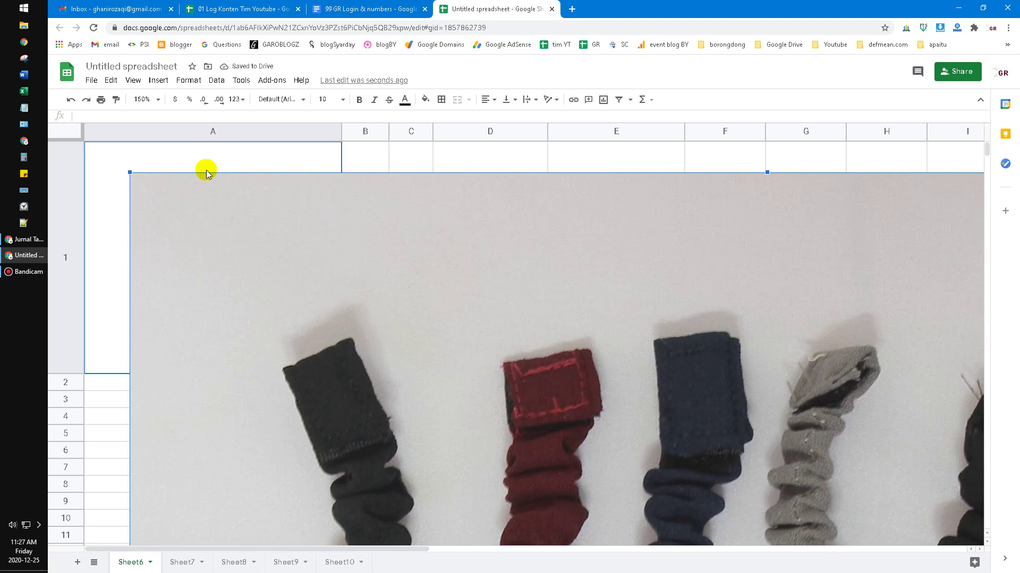
# Step: At 100% zoom, resize the floating photo smaller and settle it over columns C–G, rows 1–15
pyautogui.click(147, 97)
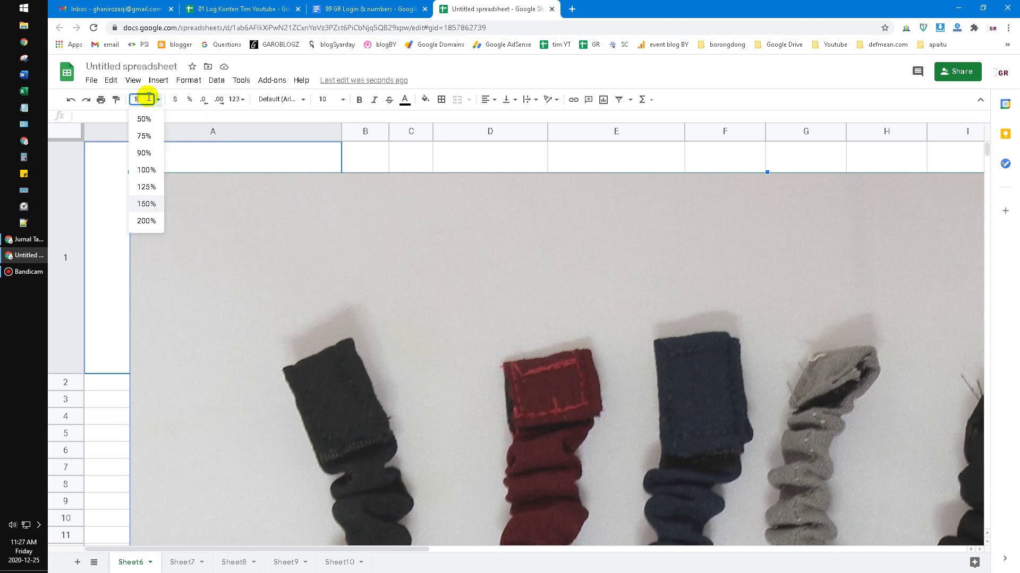
pyautogui.press('Return')
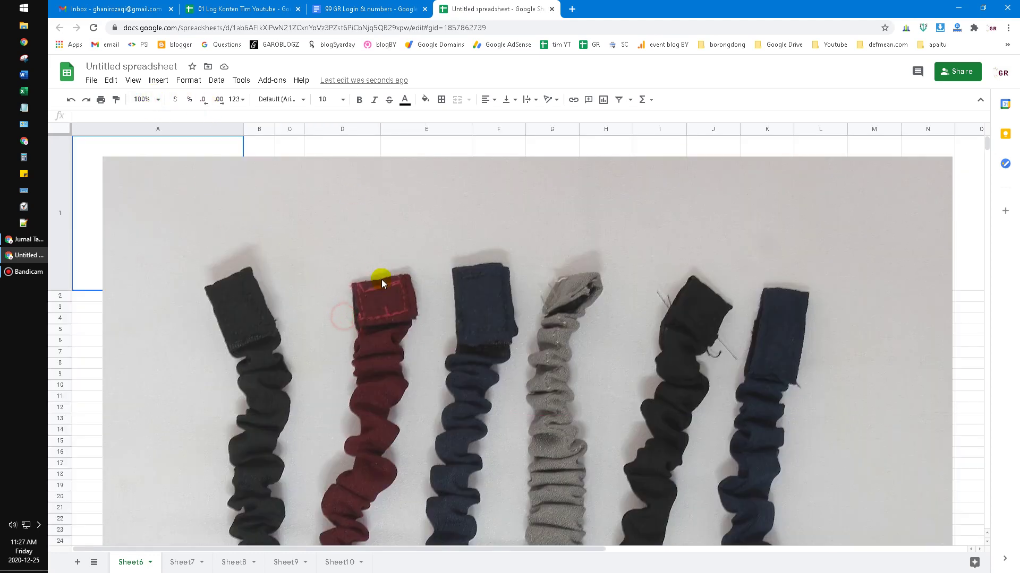
pyautogui.click(390, 353)
pyautogui.moveTo(391, 352); pyautogui.dragTo(412, 376)
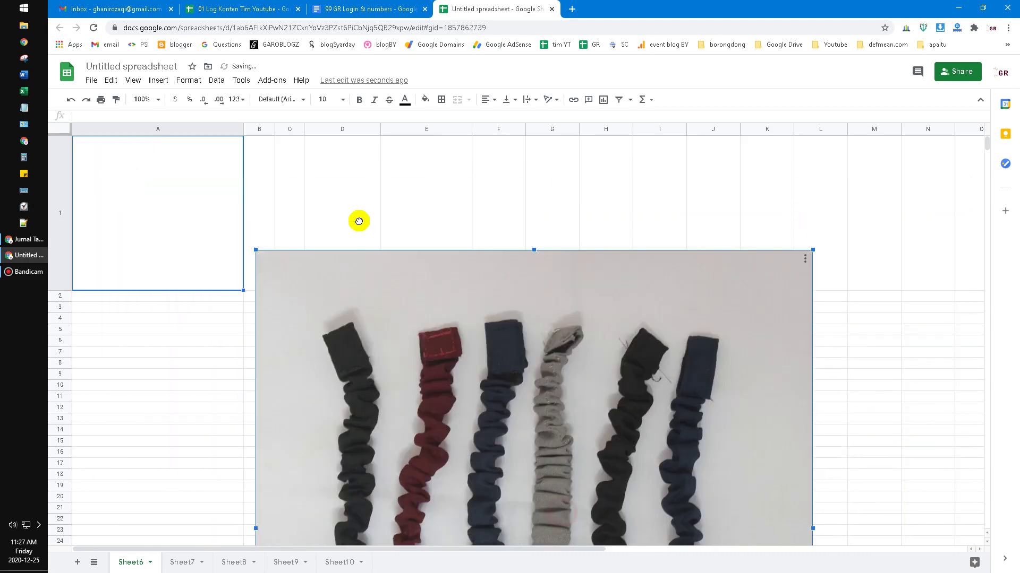
pyautogui.moveTo(125, 180); pyautogui.dragTo(216, 182)
pyautogui.moveTo(356, 255); pyautogui.dragTo(386, 210)
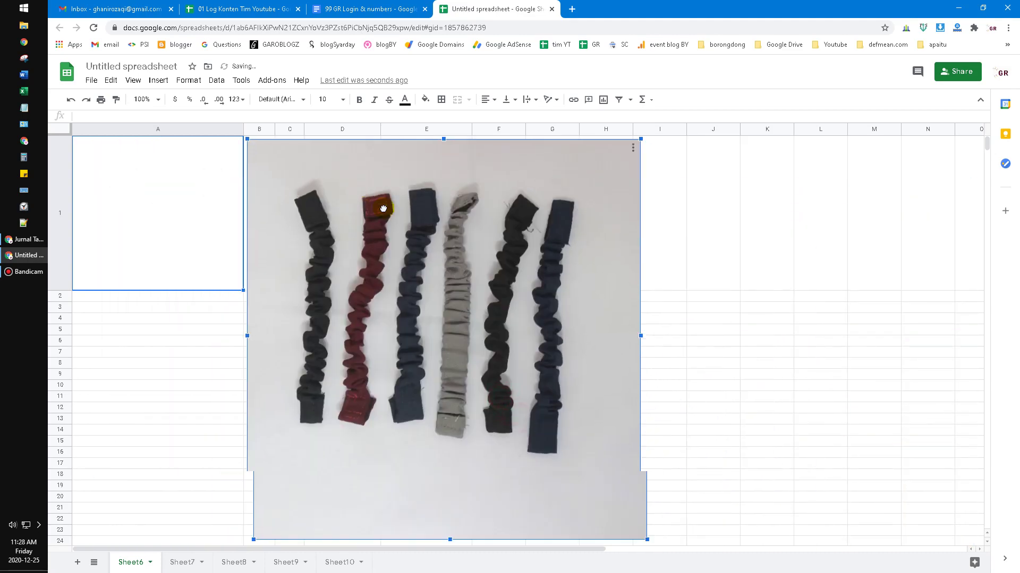
pyautogui.moveTo(247, 139); pyautogui.dragTo(353, 247)
pyautogui.moveTo(455, 359); pyautogui.dragTo(387, 261)
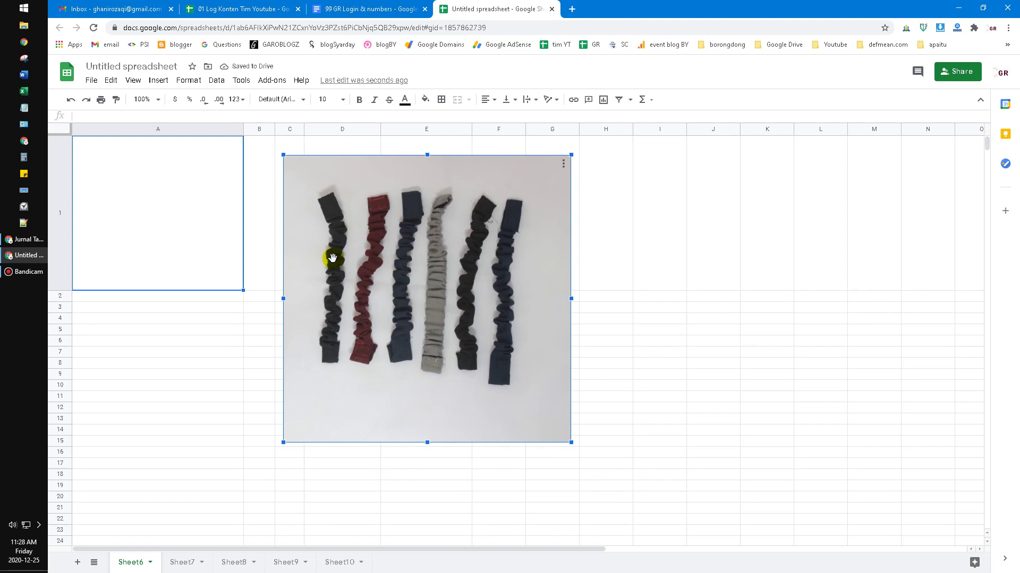
# Step: Show the strap photo full-size in a separate tab via 'Open image in new tab'
pyautogui.rightClick(347, 229)
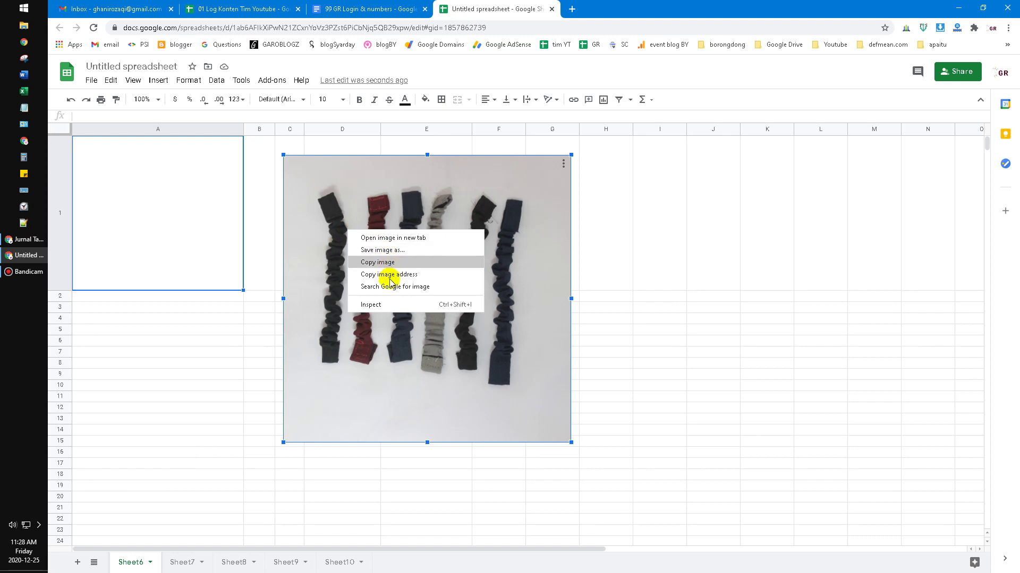
pyautogui.click(396, 237)
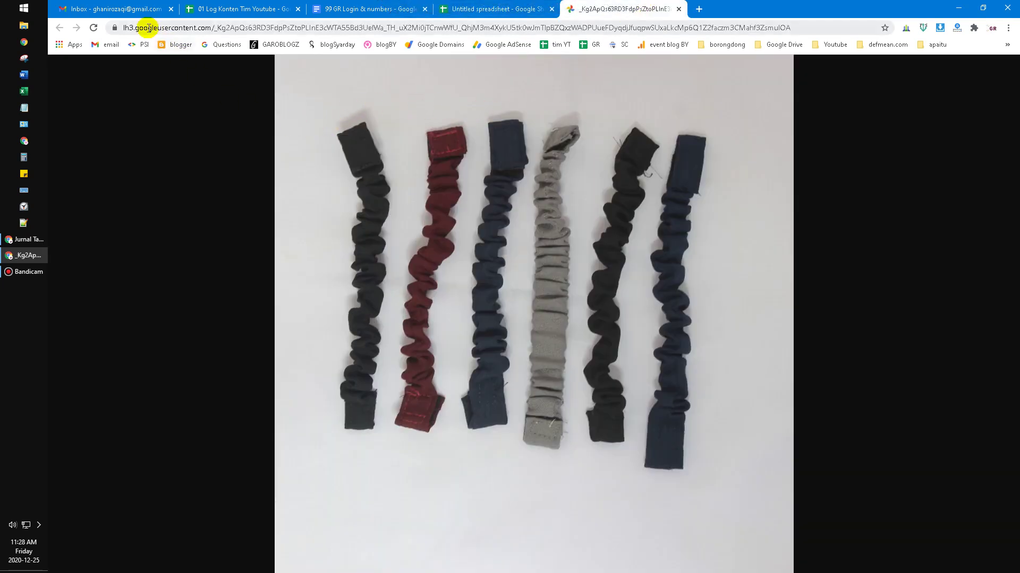
pyautogui.click(128, 27)
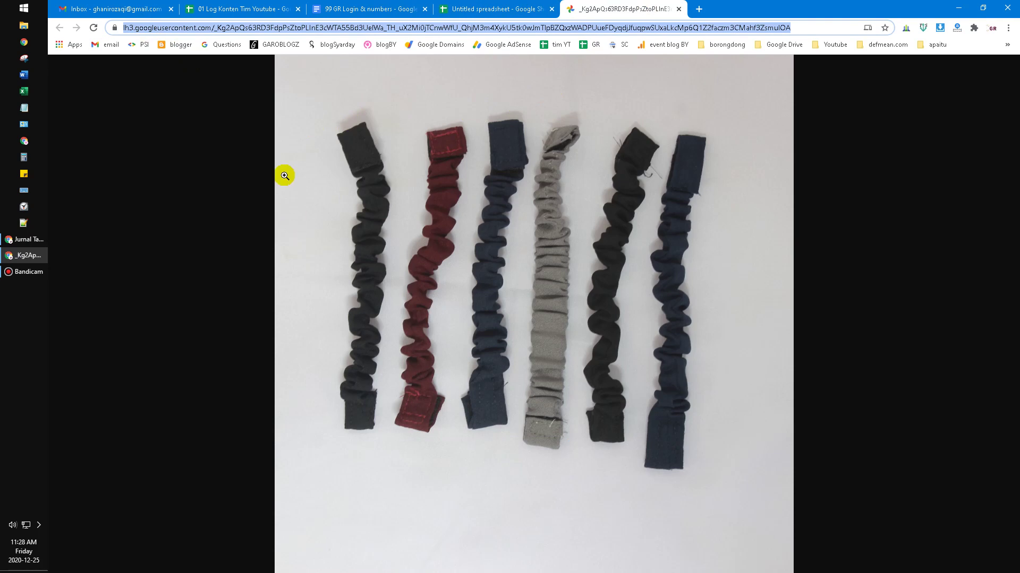
pyautogui.rightClick(402, 195)
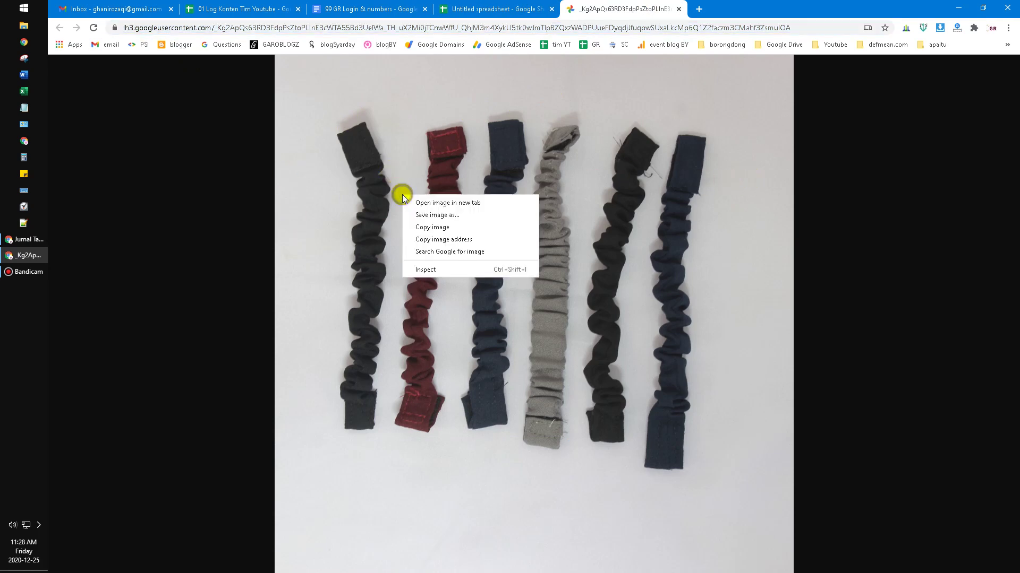
pyautogui.click(430, 216)
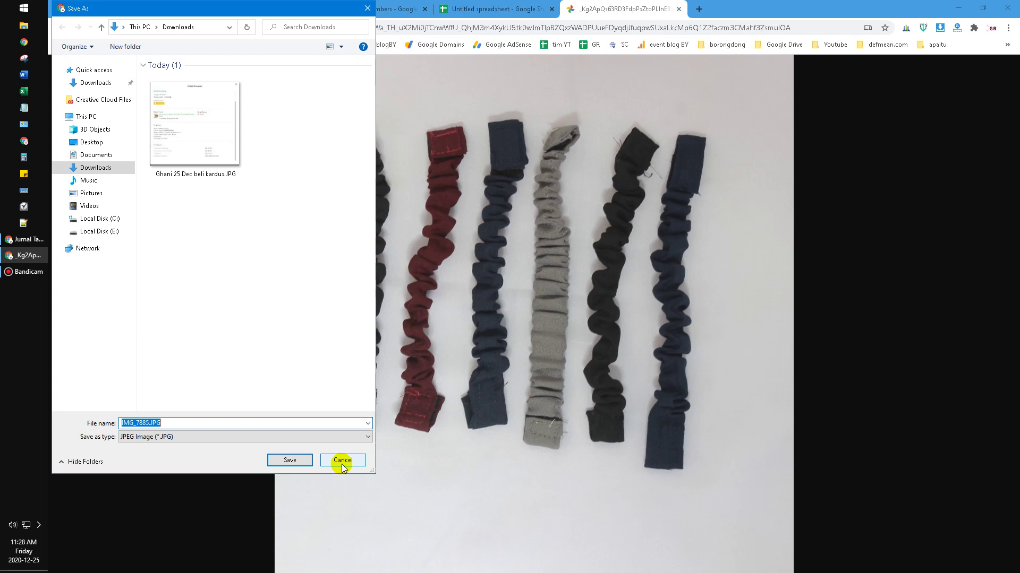
pyautogui.click(343, 462)
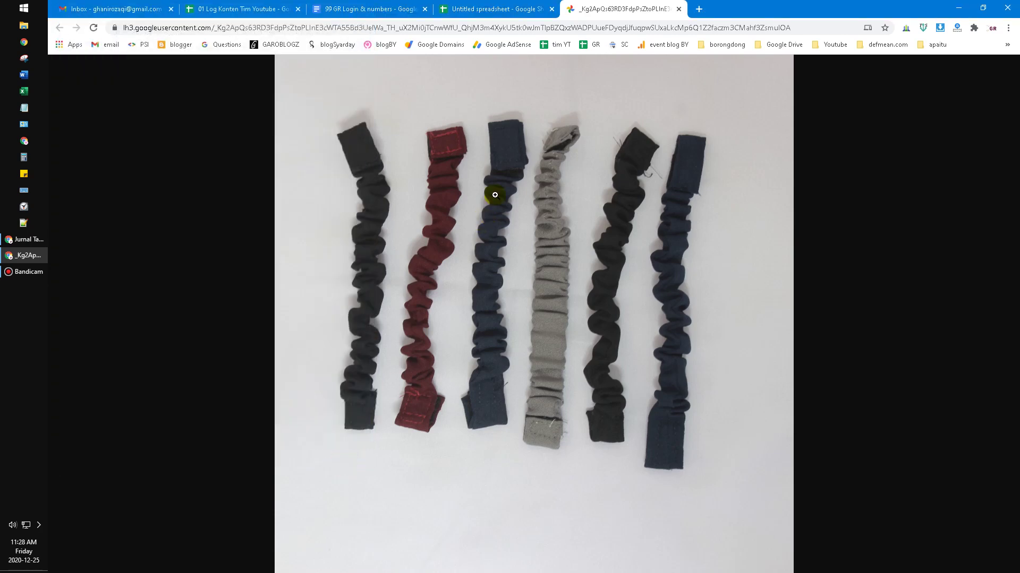